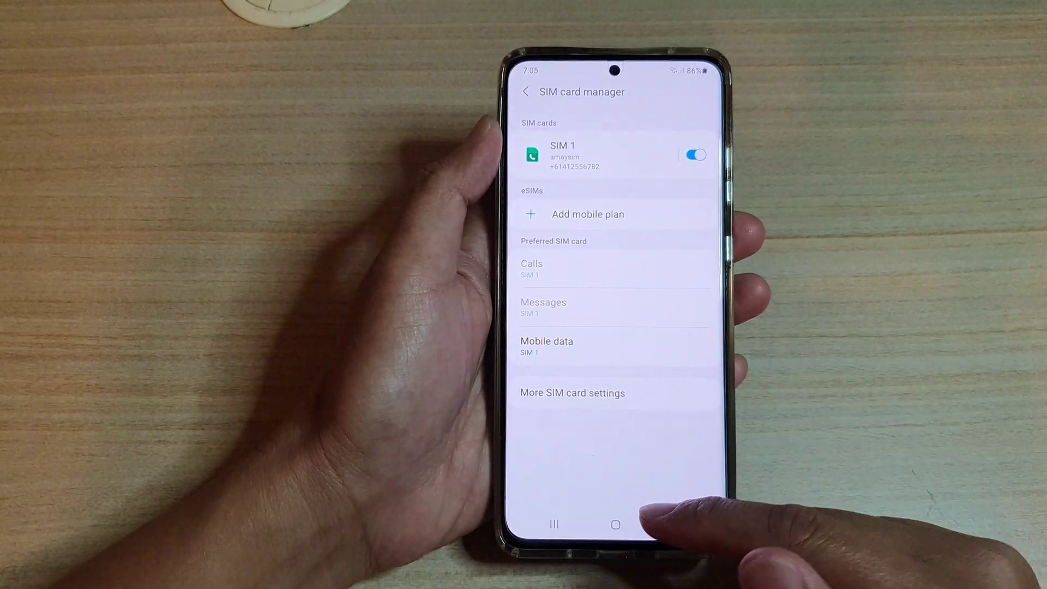
# Step: From the home screen, go through quick settings and Connections to the SIM card manager
pyautogui.click(617, 524)
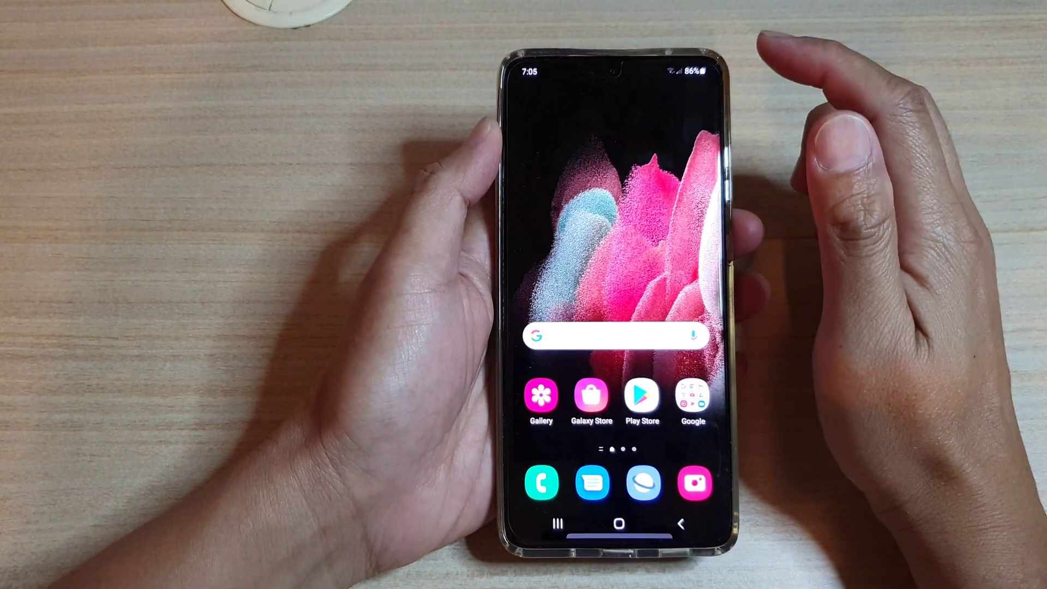
pyautogui.moveTo(655, 74); pyautogui.dragTo(654, 245)
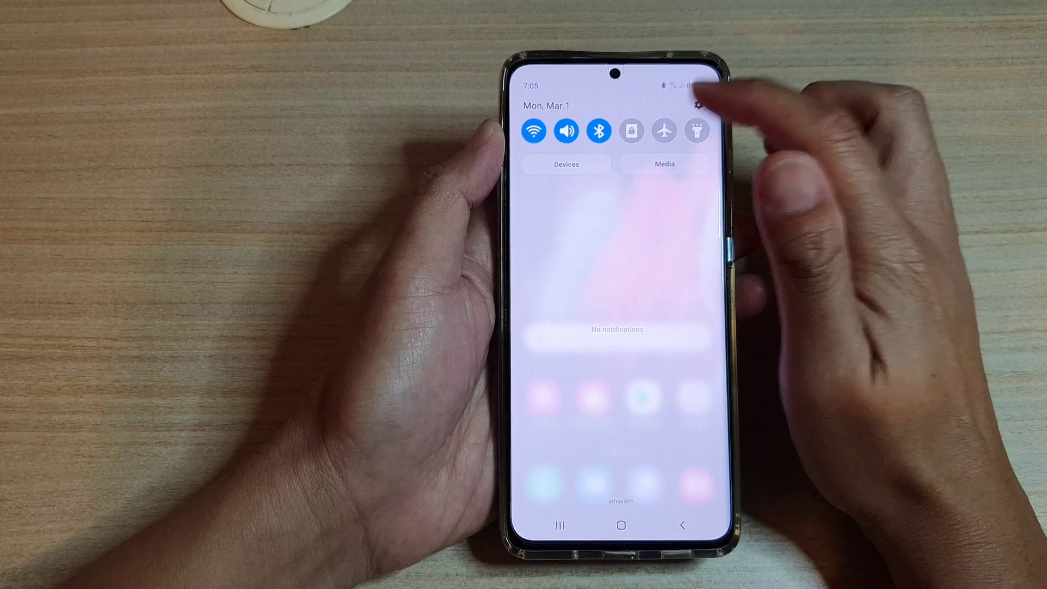
pyautogui.click(700, 106)
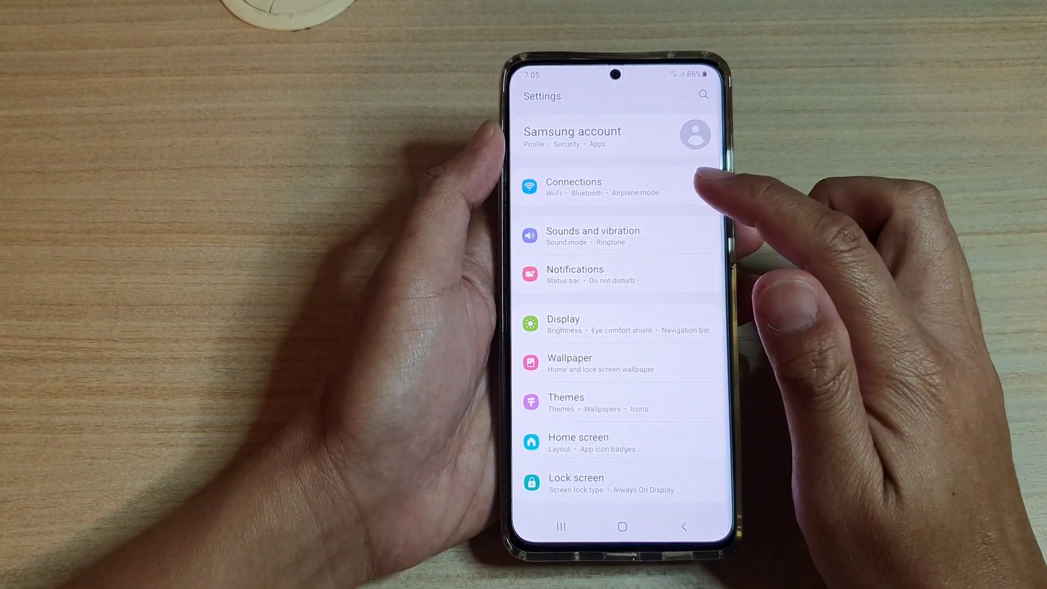
pyautogui.click(622, 187)
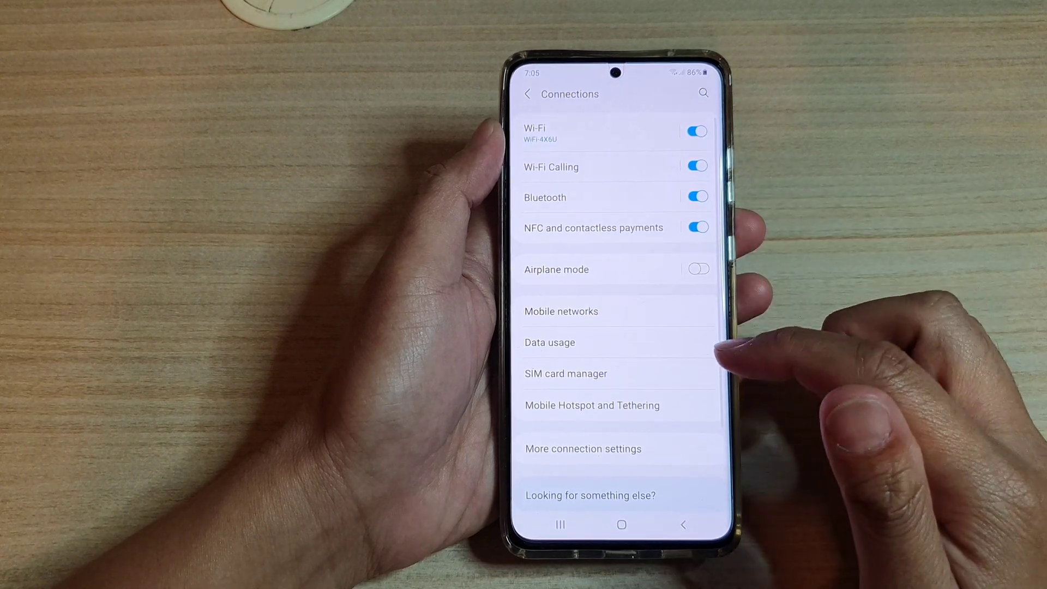
pyautogui.click(622, 373)
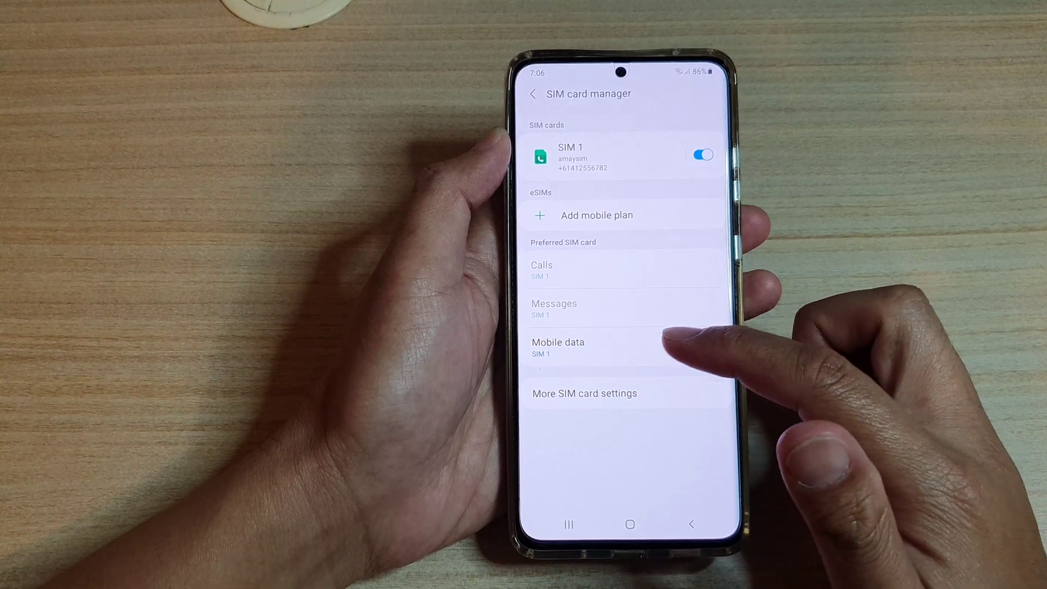
# Step: View the mobile data SIM choices, leaving it on SIM 1, and return home
pyautogui.click(679, 344)
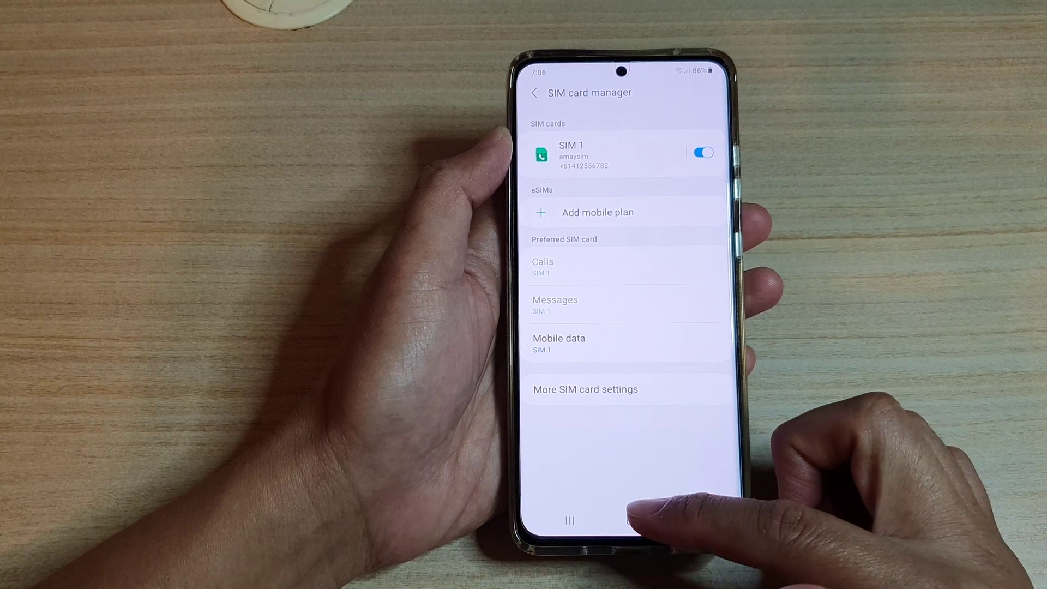
pyautogui.click(627, 522)
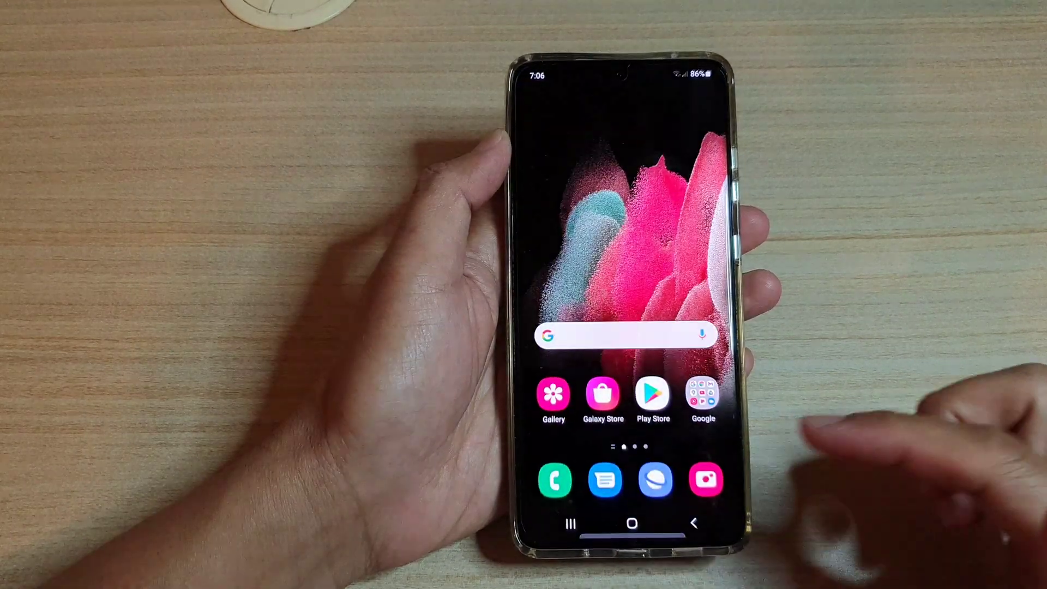